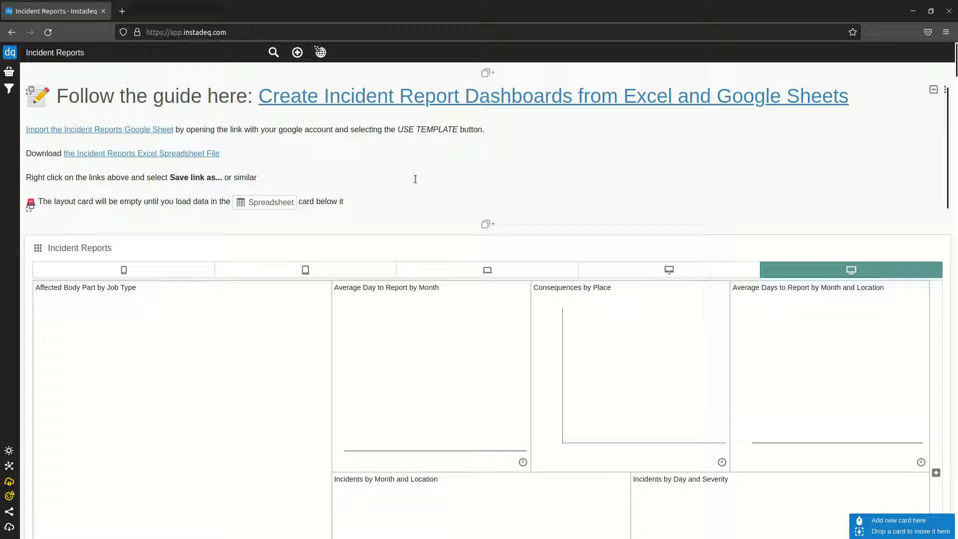
Step: Try saving the Excel spreadsheet link to disk, then cancel the save dialog
right_click(91, 156)
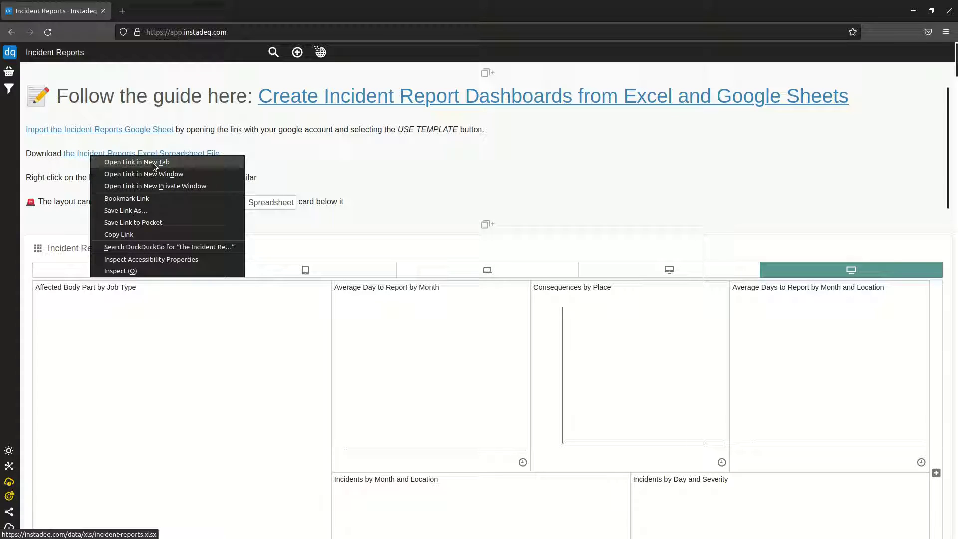
click(153, 210)
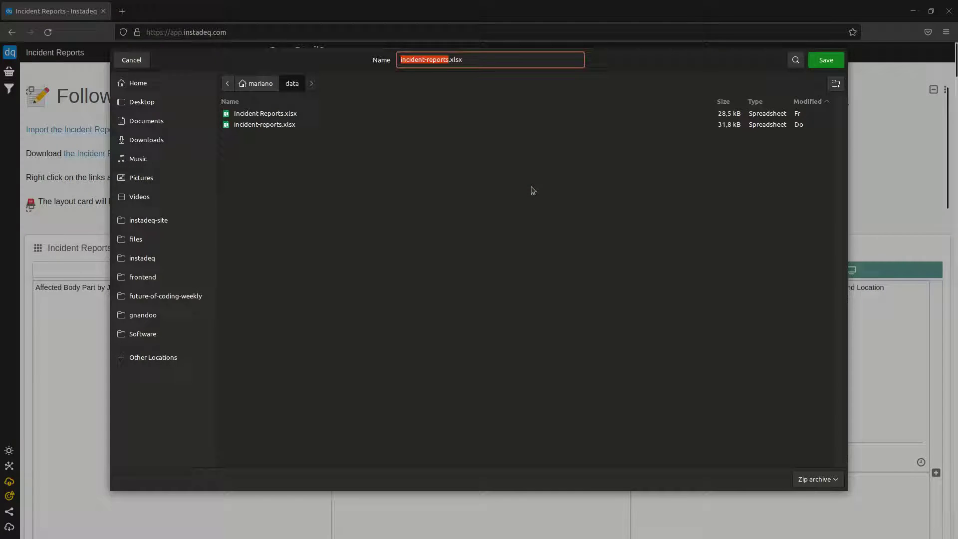
click(132, 60)
scroll(454, 172, down, 3)
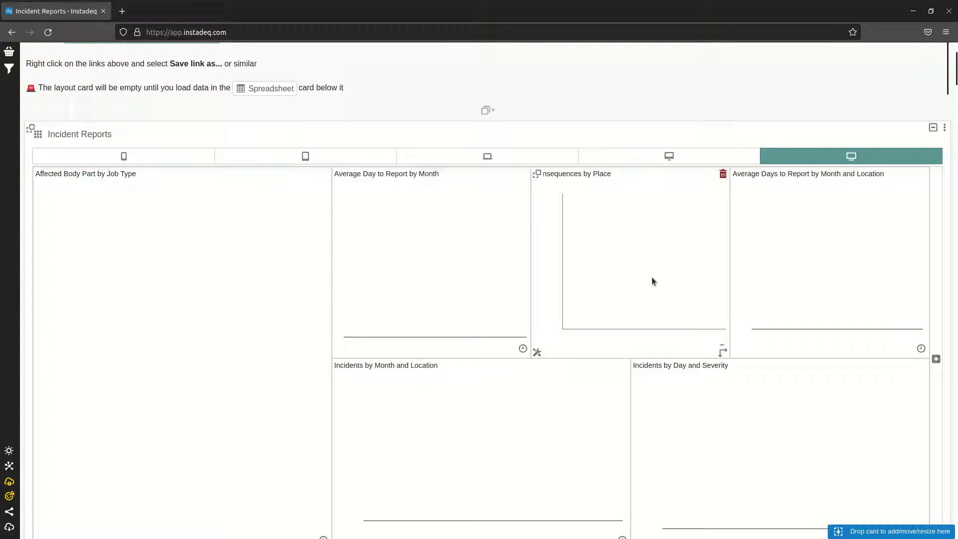
scroll(472, 204, down, 4)
scroll(611, 176, down, 5)
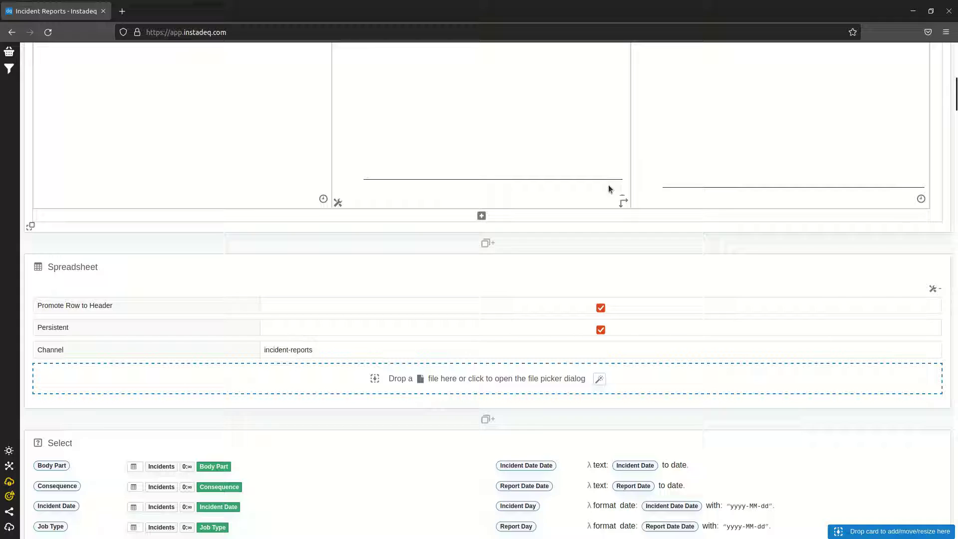
Step: Load incident-reports.xlsx into the Spreadsheet card without storing it in the channel
key(alt+Tab)
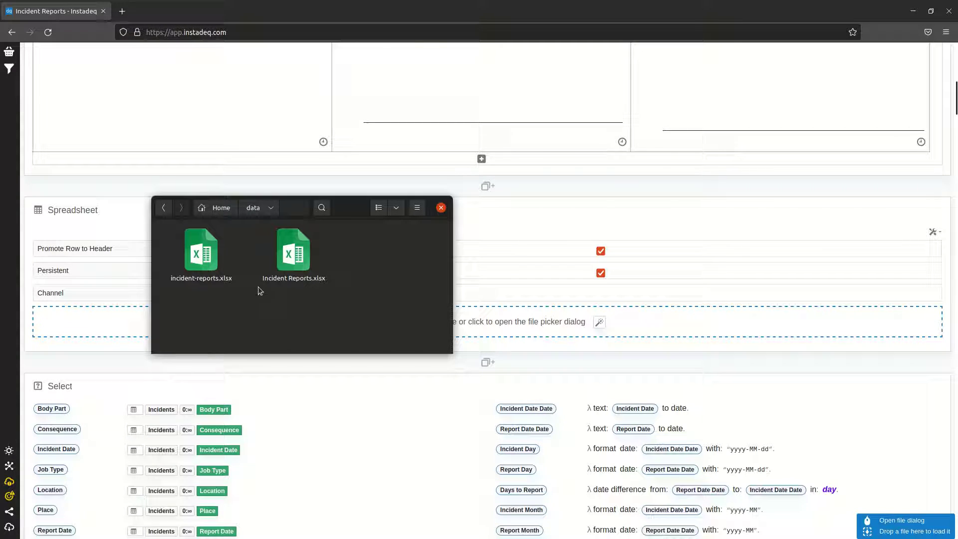
drag(201, 250, 546, 323)
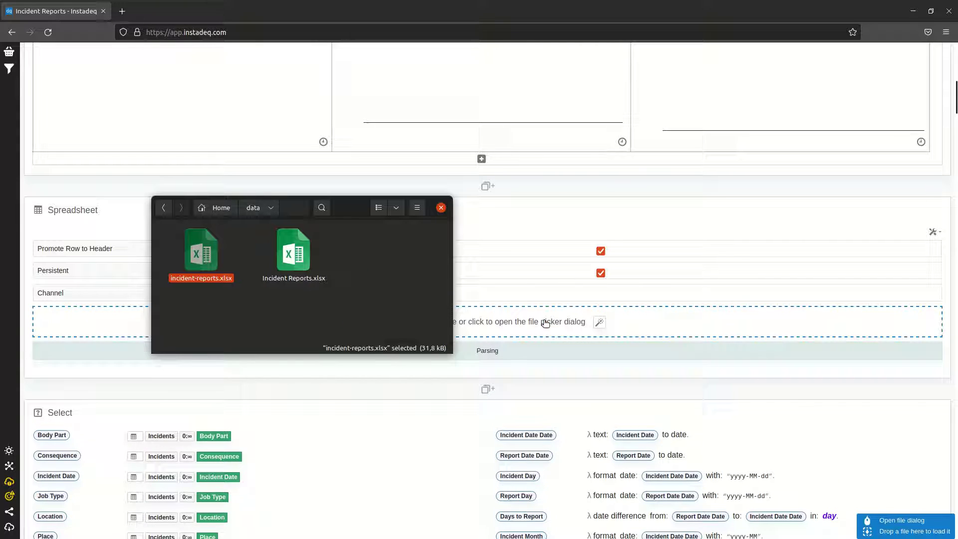
click(501, 348)
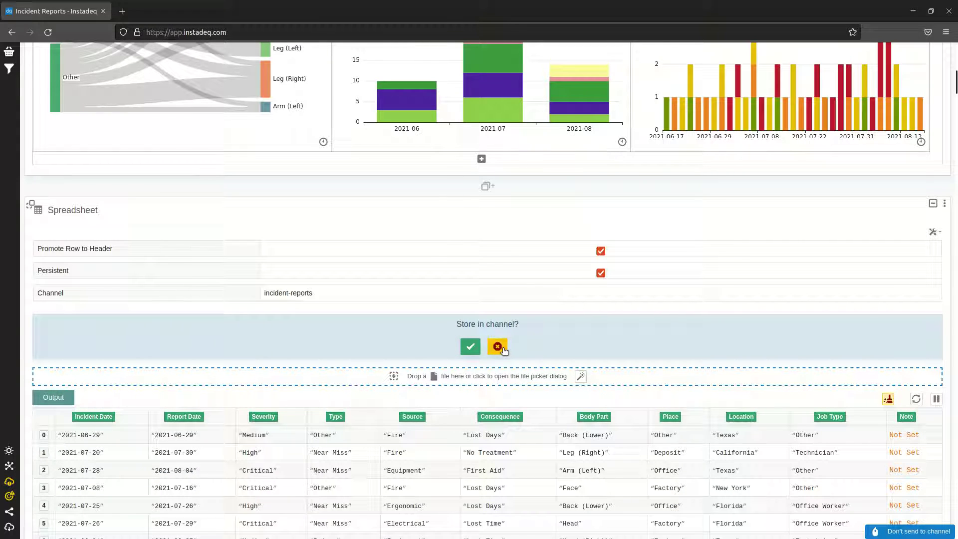
scroll(503, 350, up, 7)
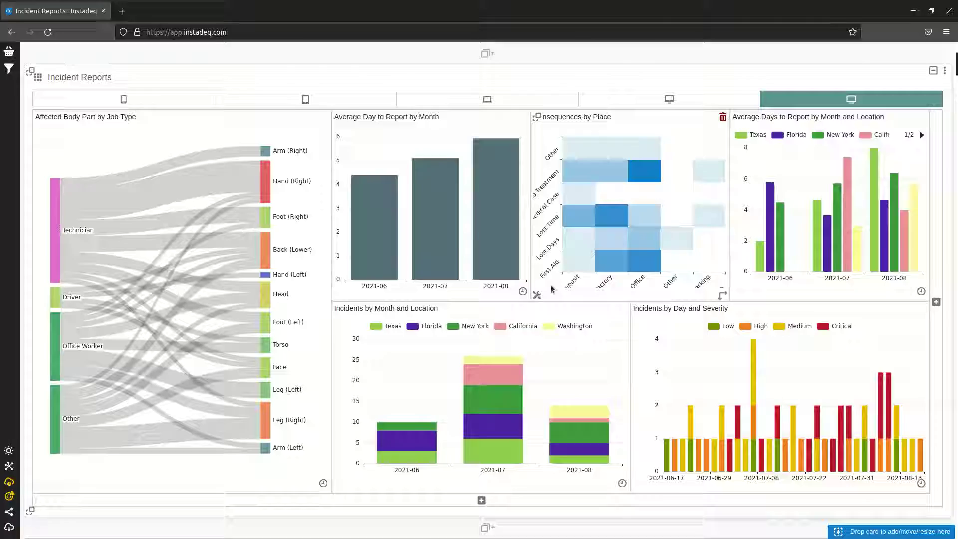
scroll(550, 289, down, 8)
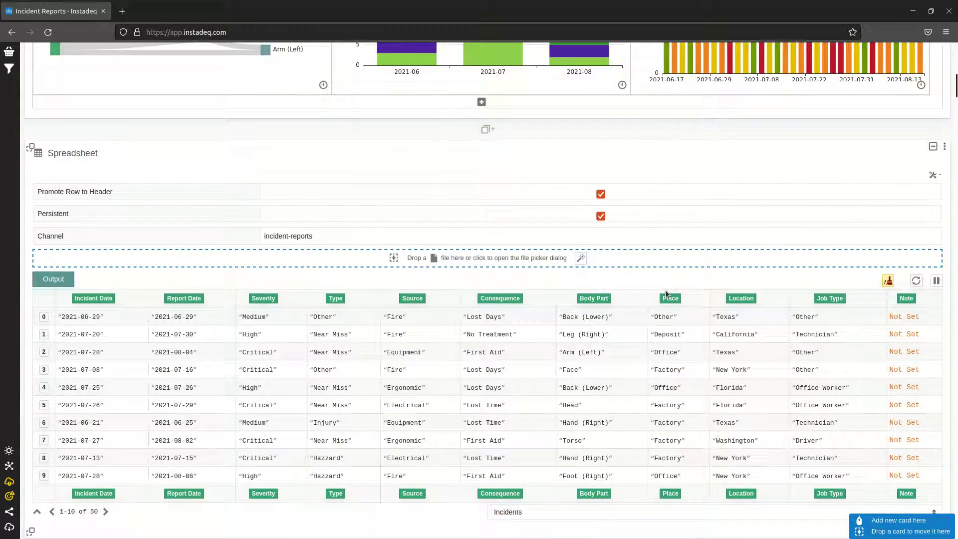
scroll(552, 230, up, 10)
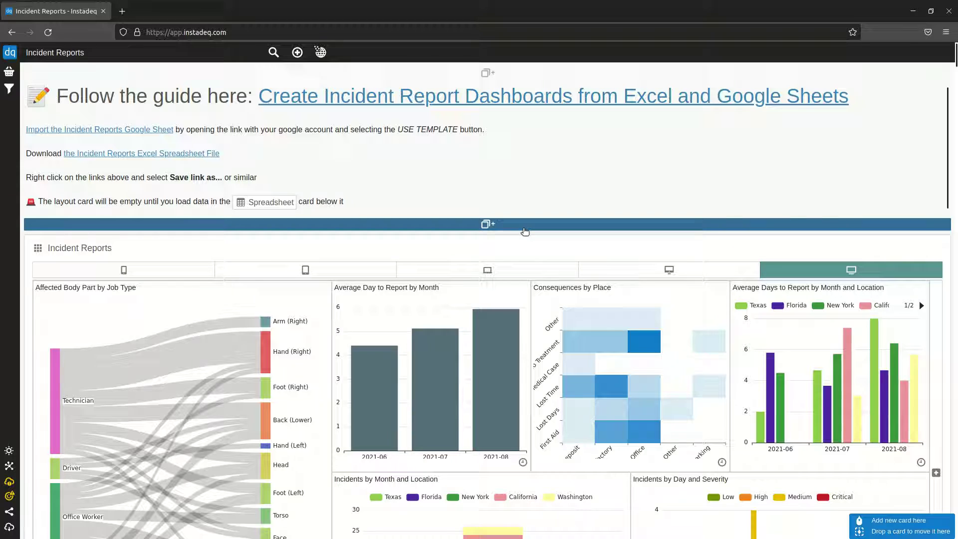
Step: Create a new empty deck containing a Spreadsheet card
click(549, 226)
scroll(584, 185, down, 2)
scroll(583, 180, up, 2)
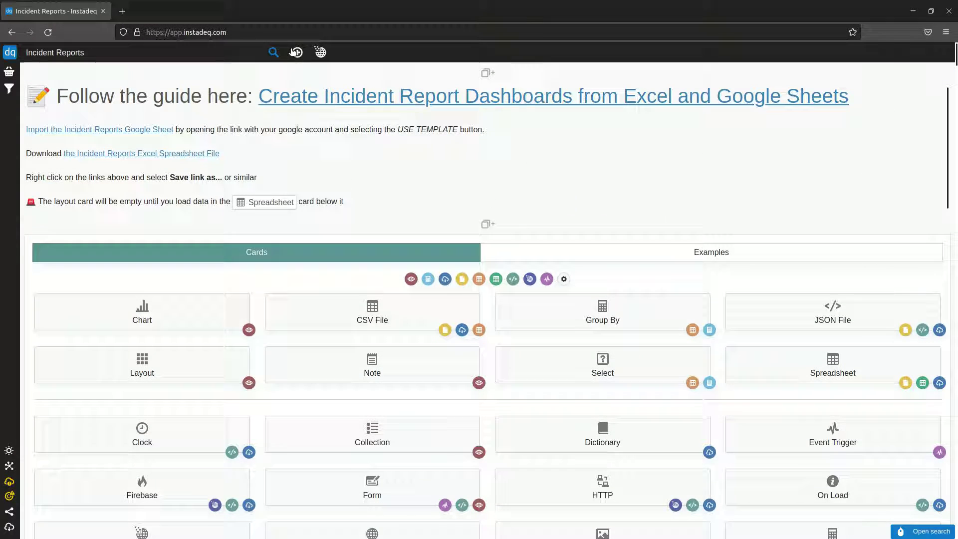
click(297, 53)
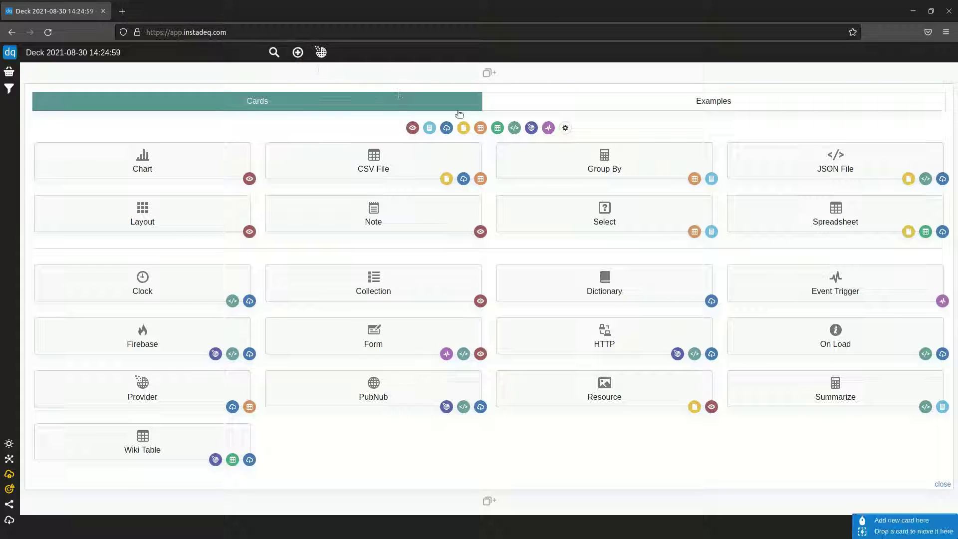
click(786, 209)
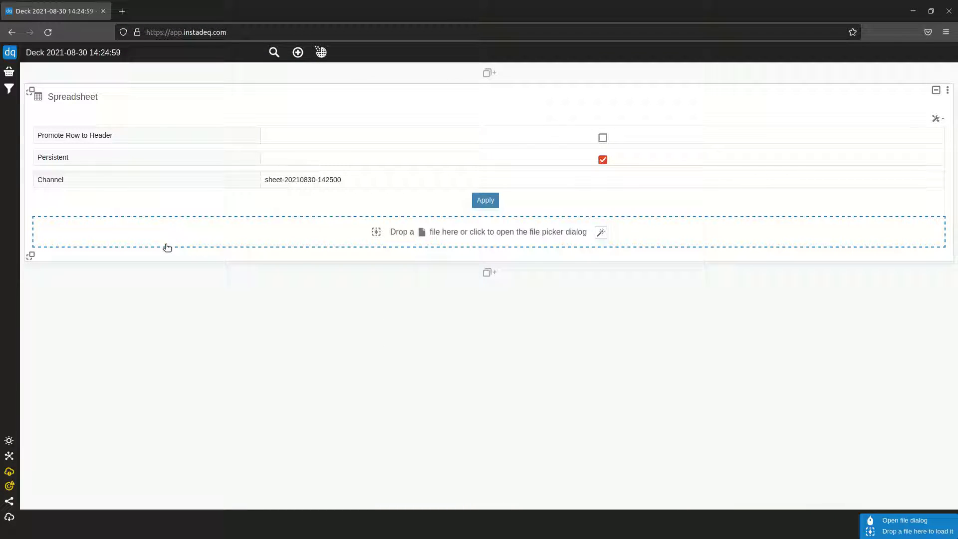
Step: Load incident-reports.xlsx into the new Spreadsheet card, declining channel storage
click(246, 237)
key(alt+Tab)
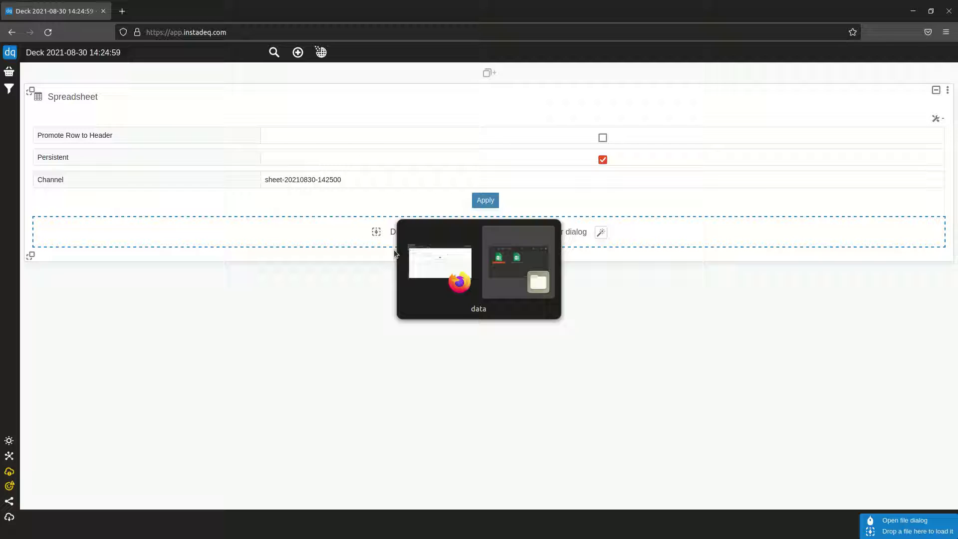
drag(201, 257, 616, 228)
click(496, 258)
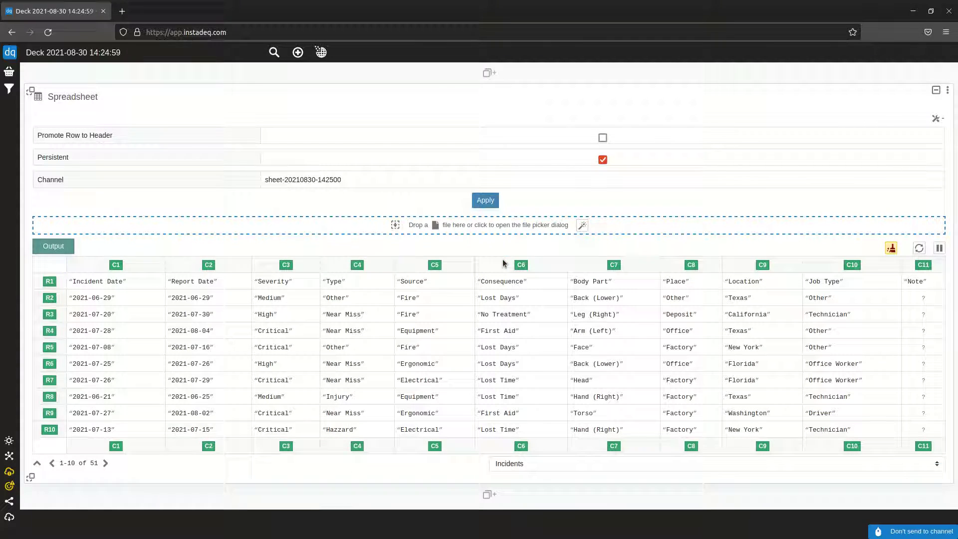
Step: Enable Promote Row to Header and reload incident-reports.xlsx without storing it in the channel
click(602, 138)
key(alt+Tab)
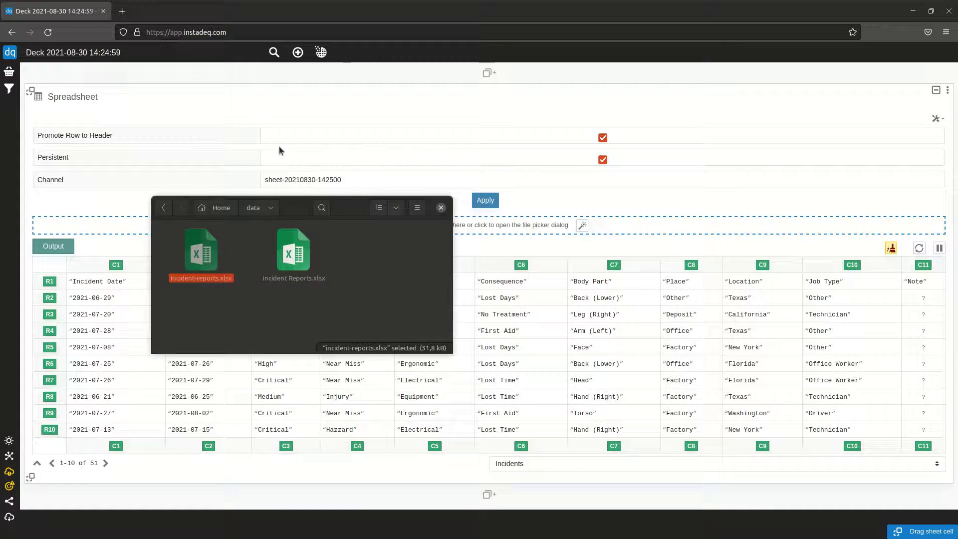
drag(201, 251, 621, 224)
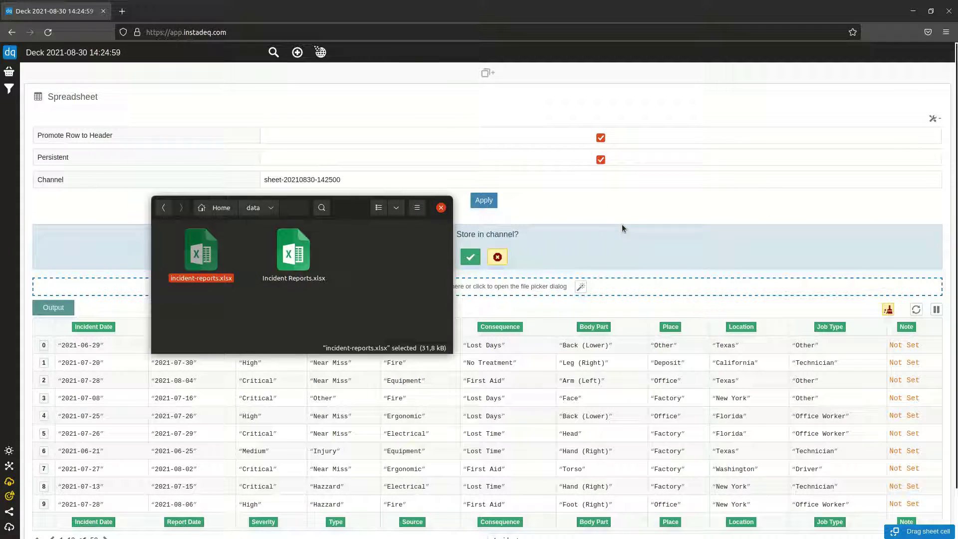
click(497, 256)
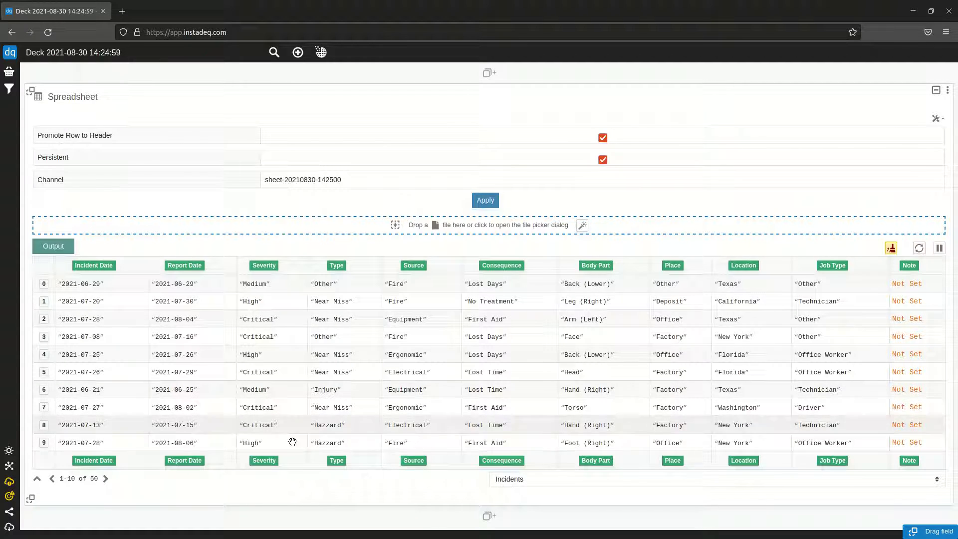
Step: Add a Select card fed by the spreadsheet's Incident Date field
click(341, 517)
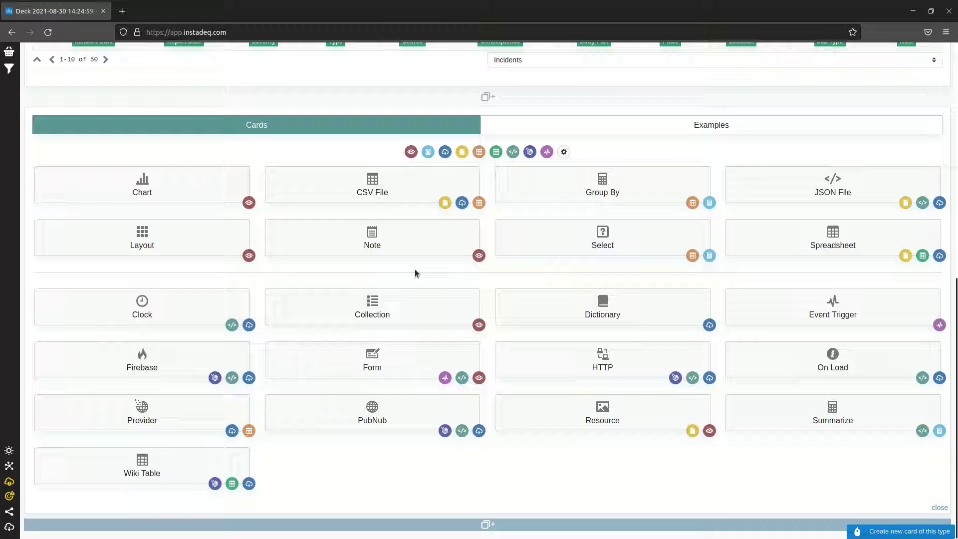
click(518, 248)
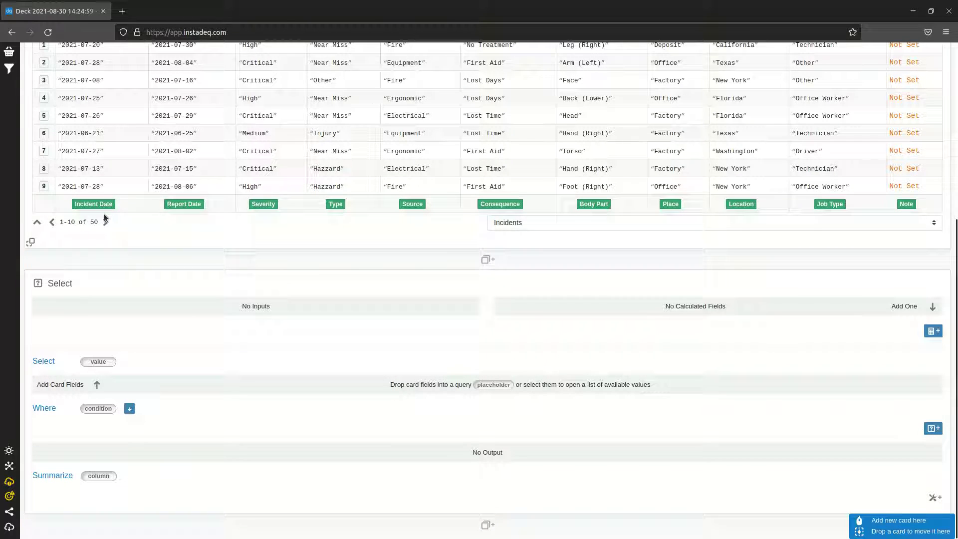
drag(102, 203, 108, 359)
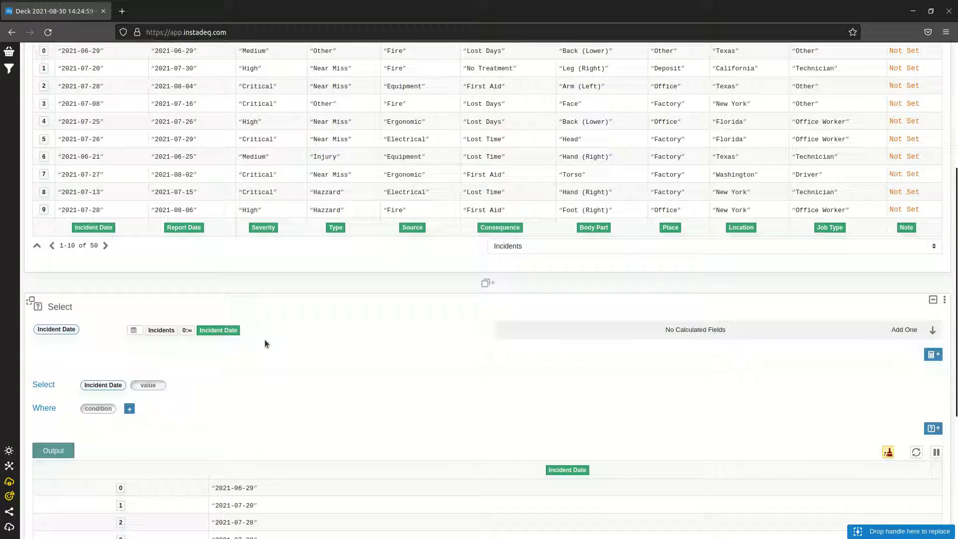
scroll(256, 345, down, 3)
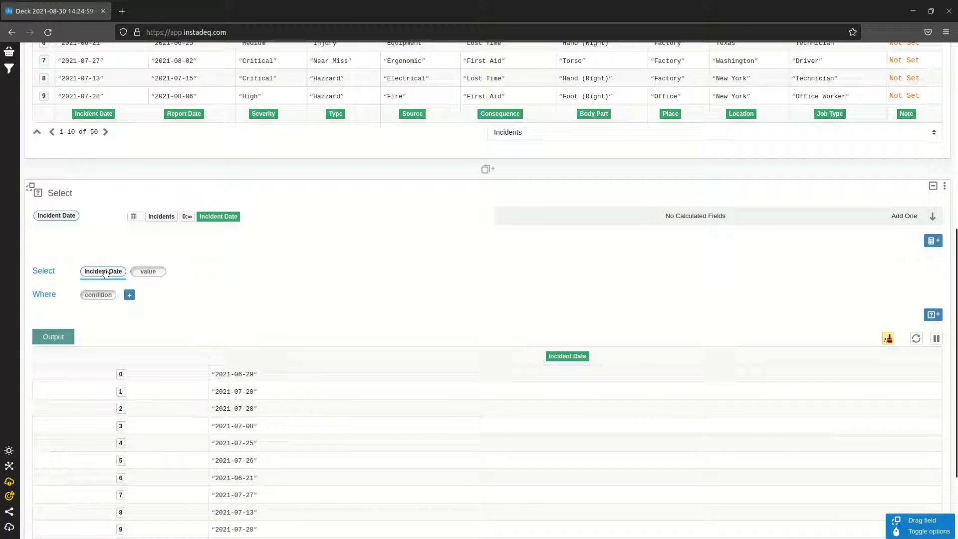
Step: Convert Incident Date from year-month-day text into dates as Incident Date Date
click(105, 273)
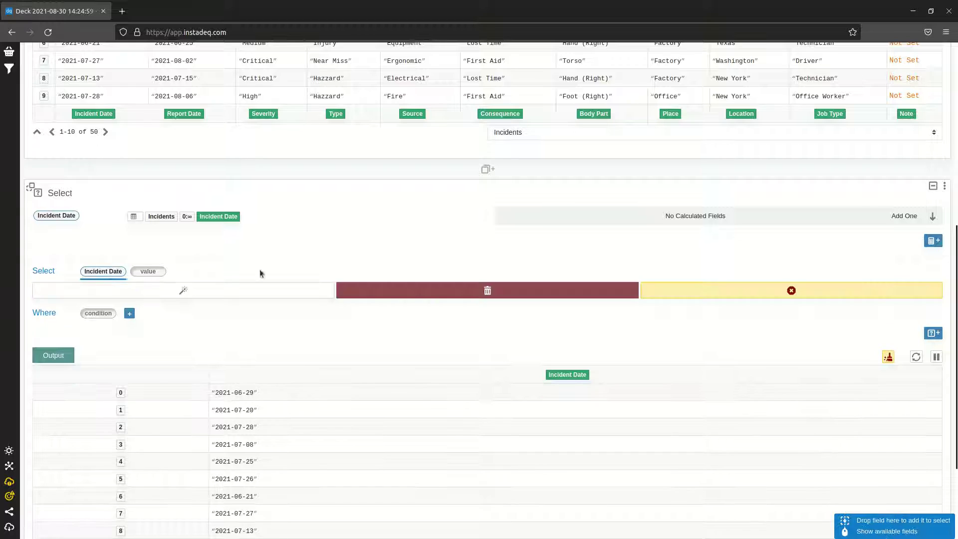
click(209, 293)
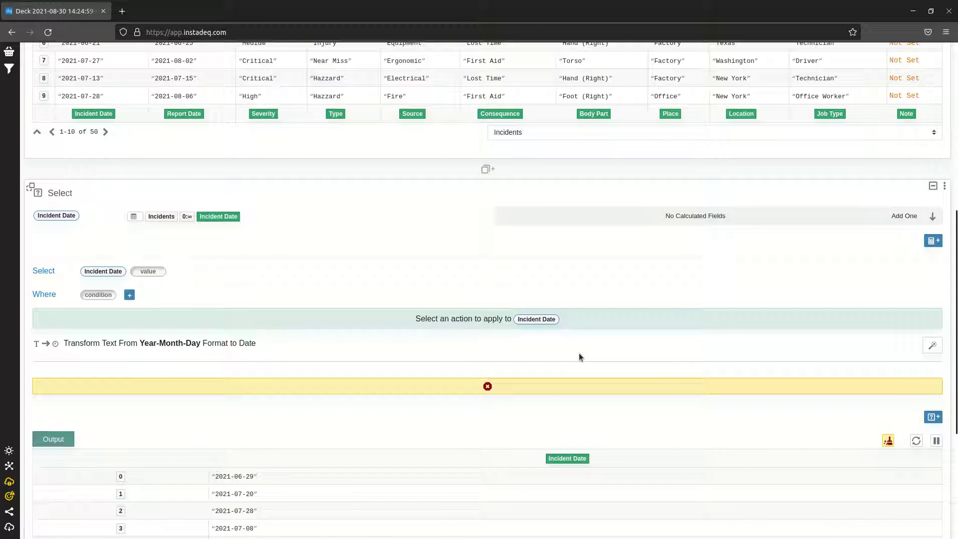
click(933, 345)
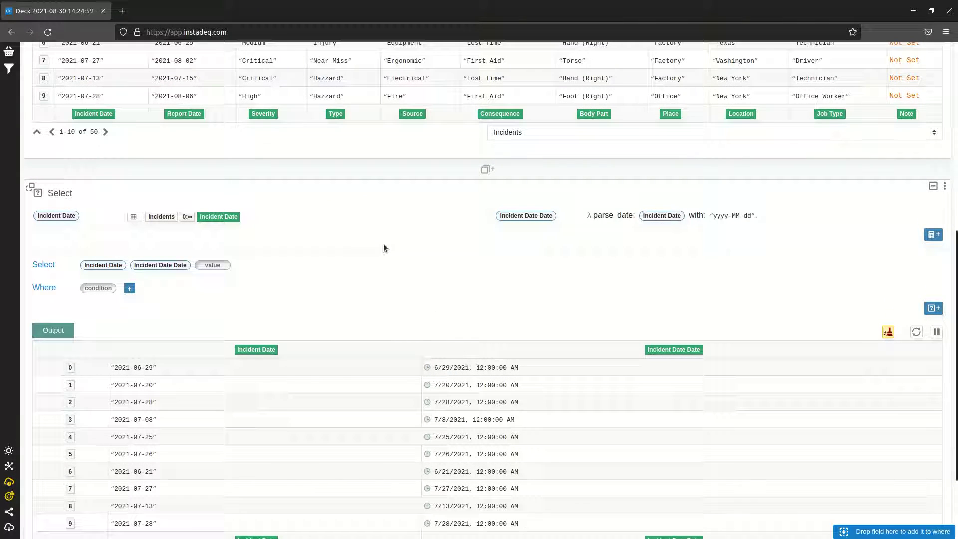
click(369, 171)
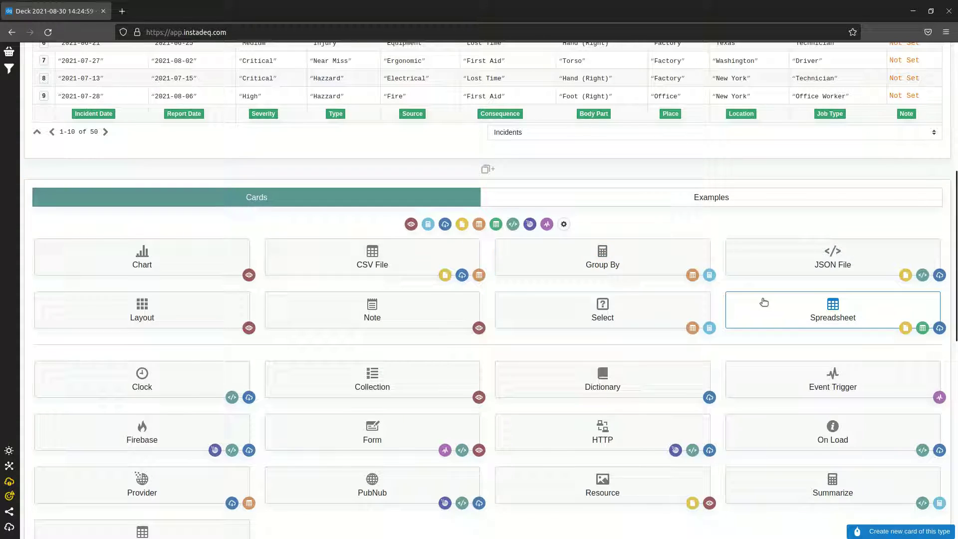
Step: Add a second Spreadsheet card and load Incident Reports.xlsx, declining channel storage
click(760, 303)
click(299, 330)
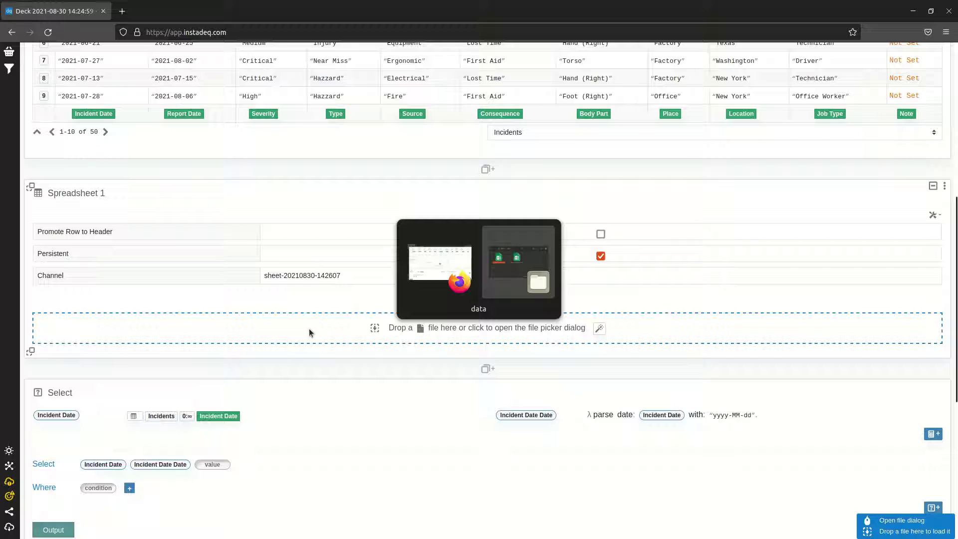
drag(288, 256, 552, 331)
click(498, 352)
scroll(371, 239, down, 5)
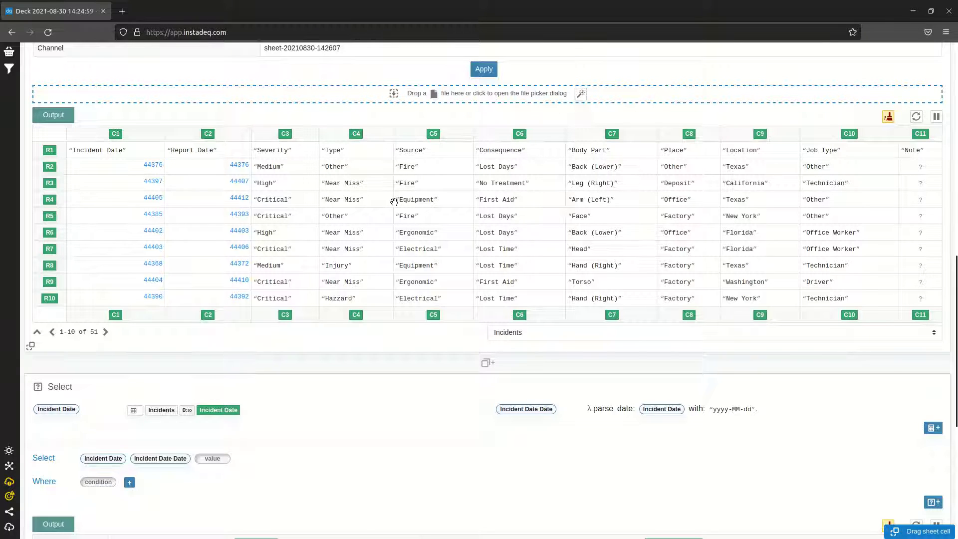
scroll(394, 202, up, 4)
Step: Enable Promote Row to Header and reload Incident Reports.xlsx without storing it in the channel
click(601, 177)
key(alt+Tab)
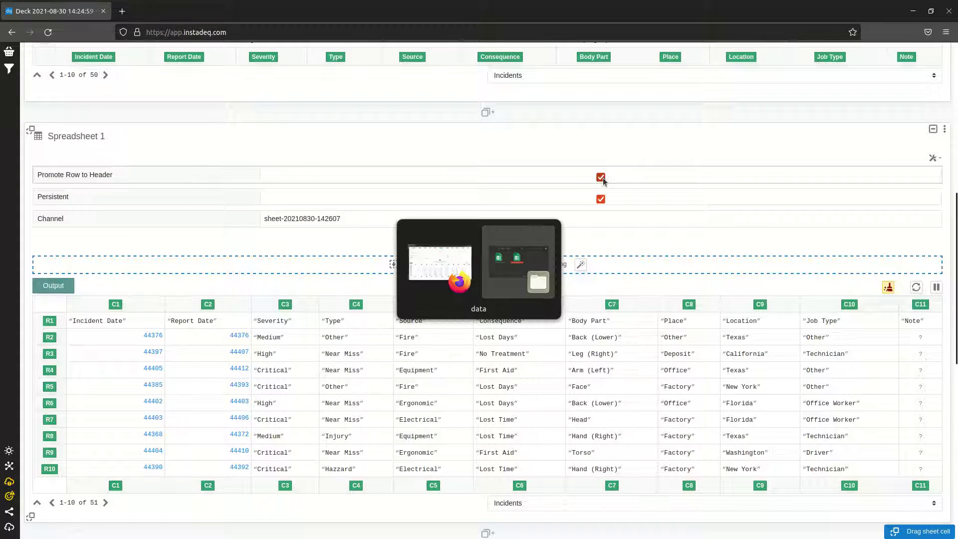
drag(388, 263, 633, 271)
click(497, 297)
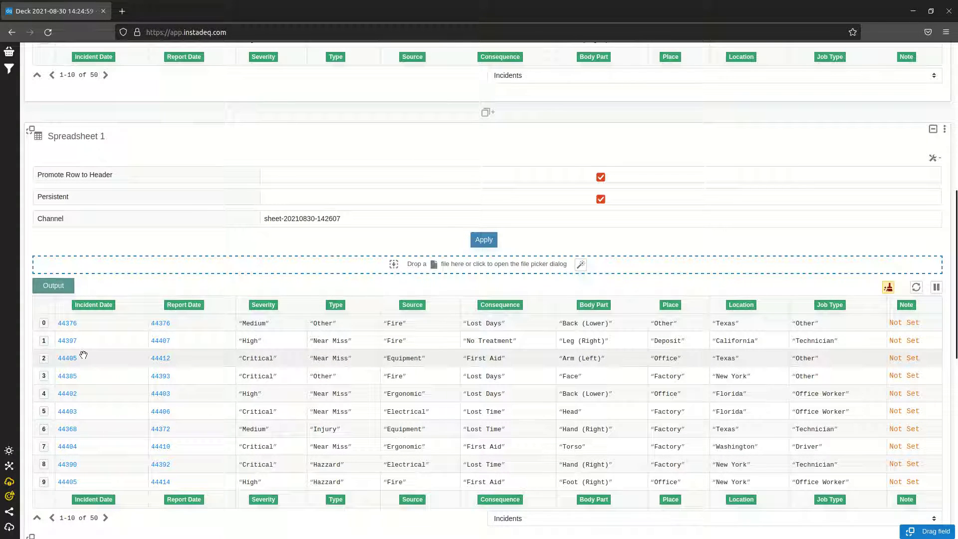
scroll(199, 229, down, 5)
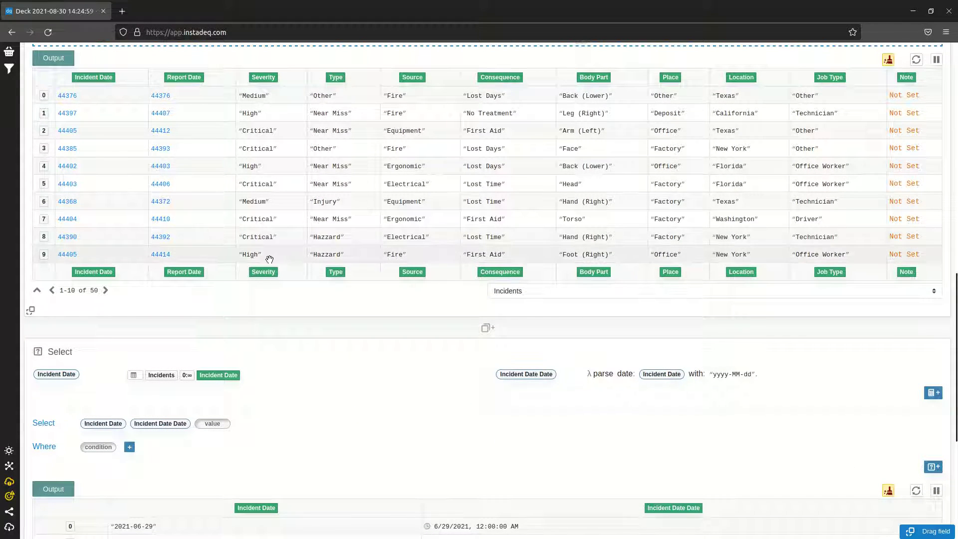
Step: Add a Select 1 card fed by the numeric Incident Date and list its actions
scroll(259, 345, down, 1)
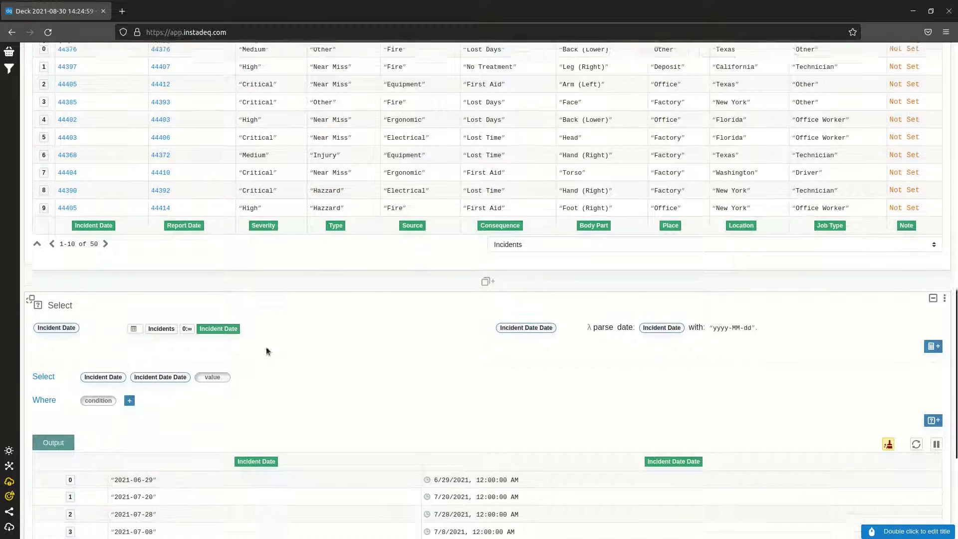
click(346, 277)
scroll(584, 342, down, 2)
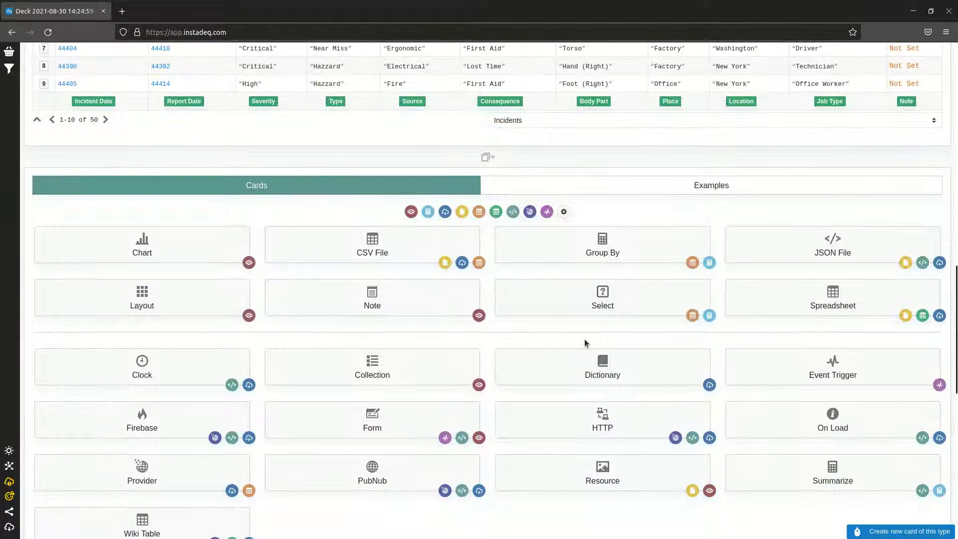
click(562, 306)
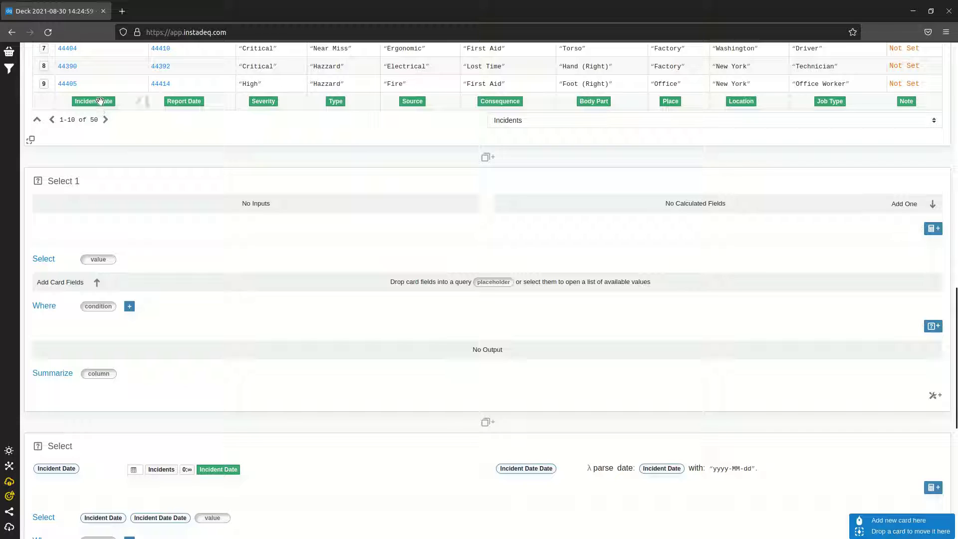
drag(94, 100, 98, 259)
scroll(292, 261, down, 2)
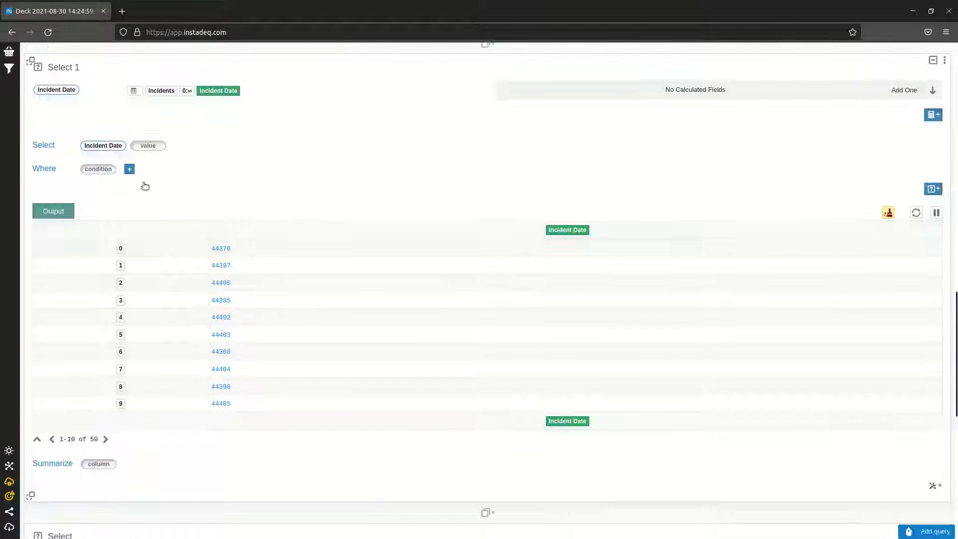
click(102, 145)
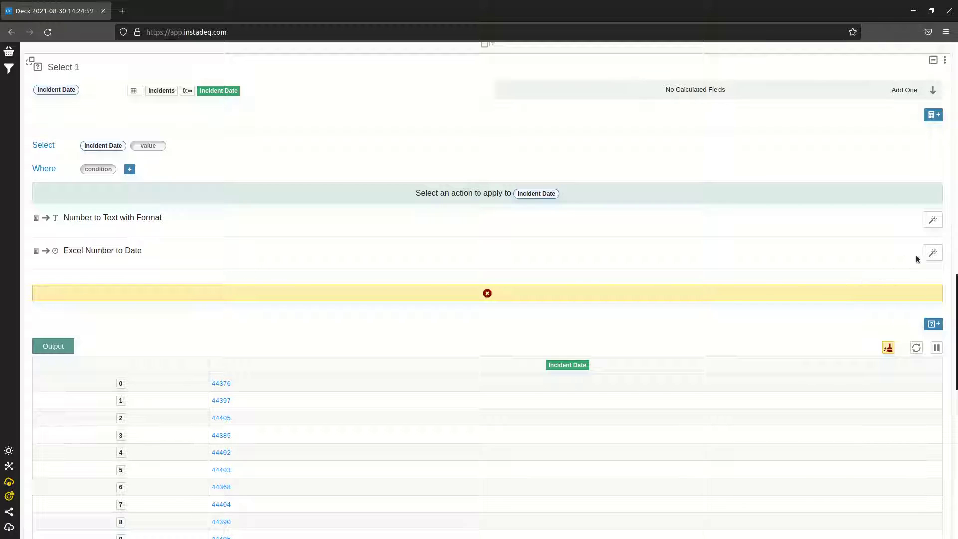
Step: Apply Excel Number to Date to Incident Date, then compare the deck's cards
click(931, 253)
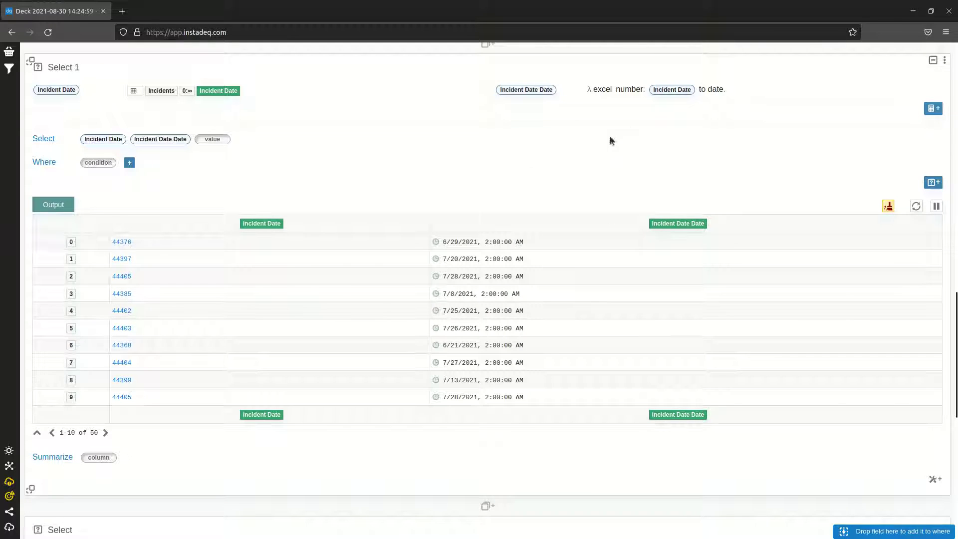
scroll(501, 303, down, 6)
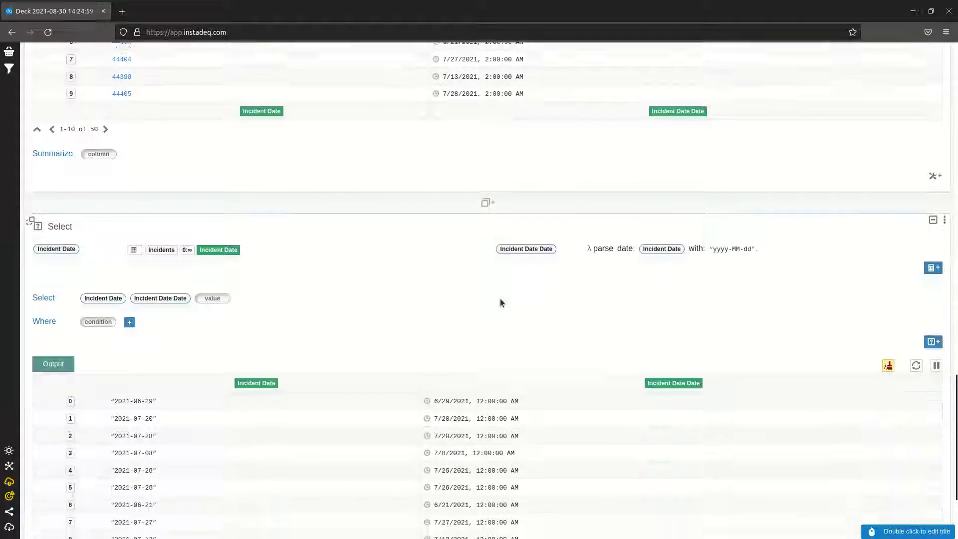
scroll(500, 298, down, 2)
scroll(487, 272, up, 7)
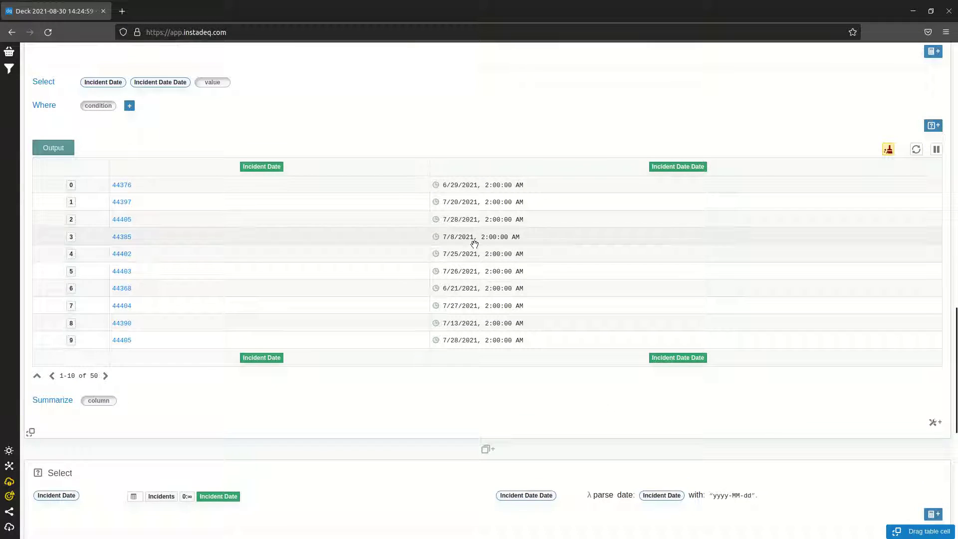
scroll(474, 244, up, 7)
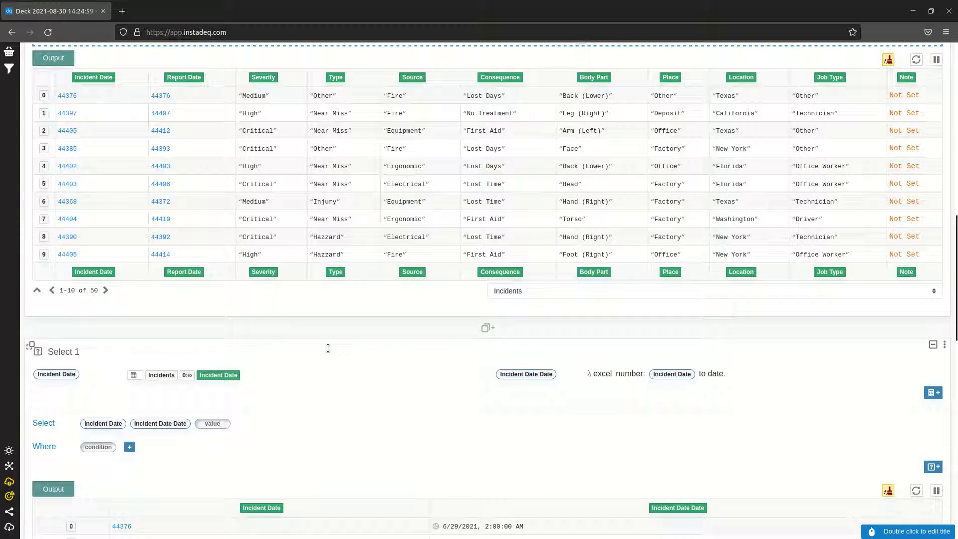
scroll(330, 370, up, 1)
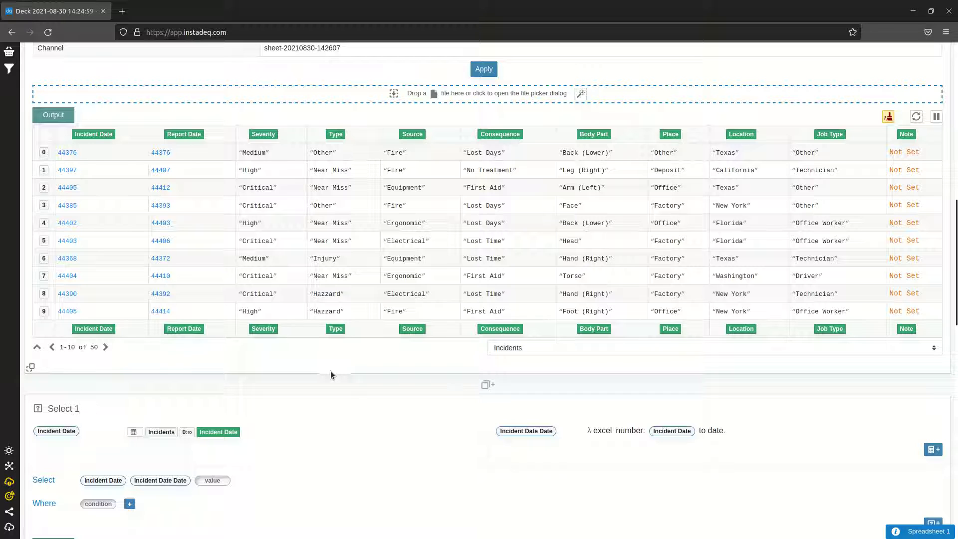
scroll(313, 309, up, 2)
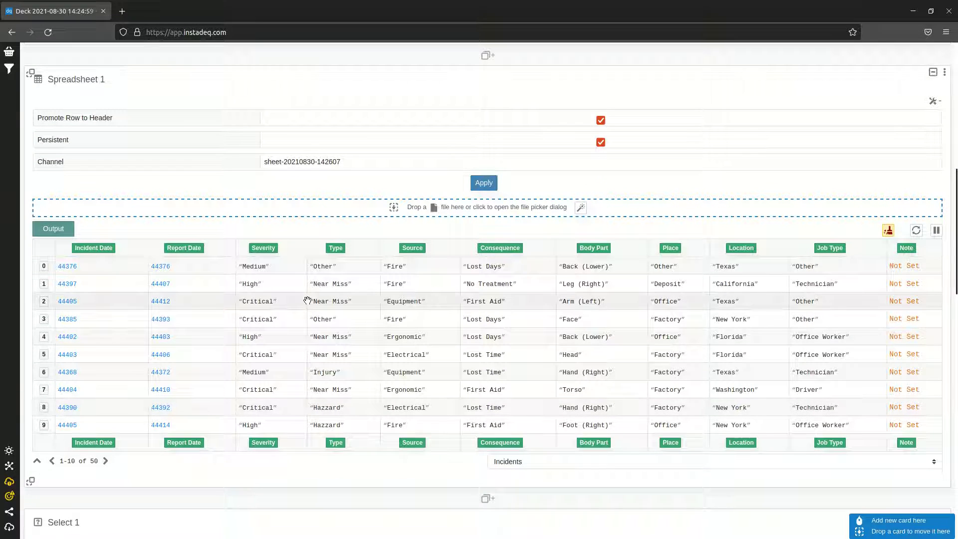
scroll(308, 300, down, 5)
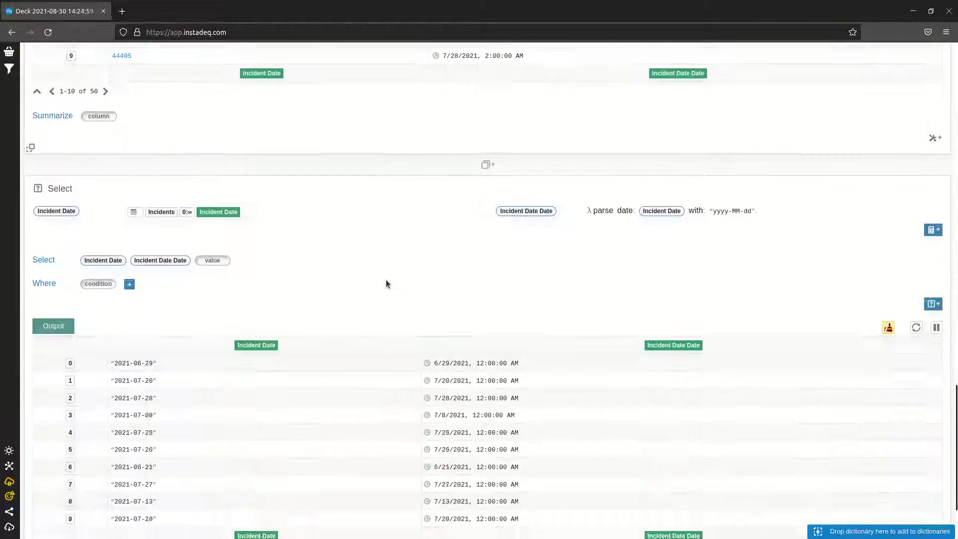
scroll(385, 283, down, 3)
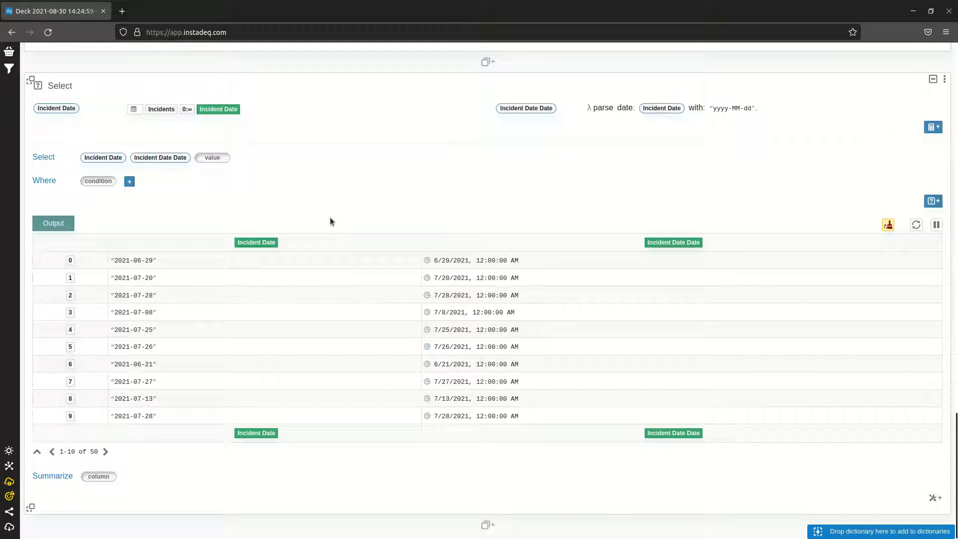
scroll(330, 217, up, 5)
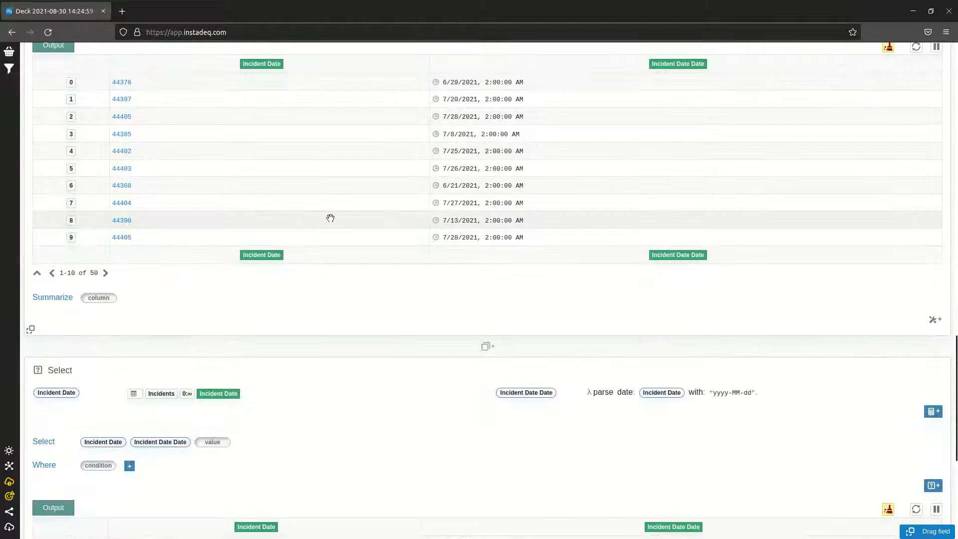
scroll(330, 217, up, 4)
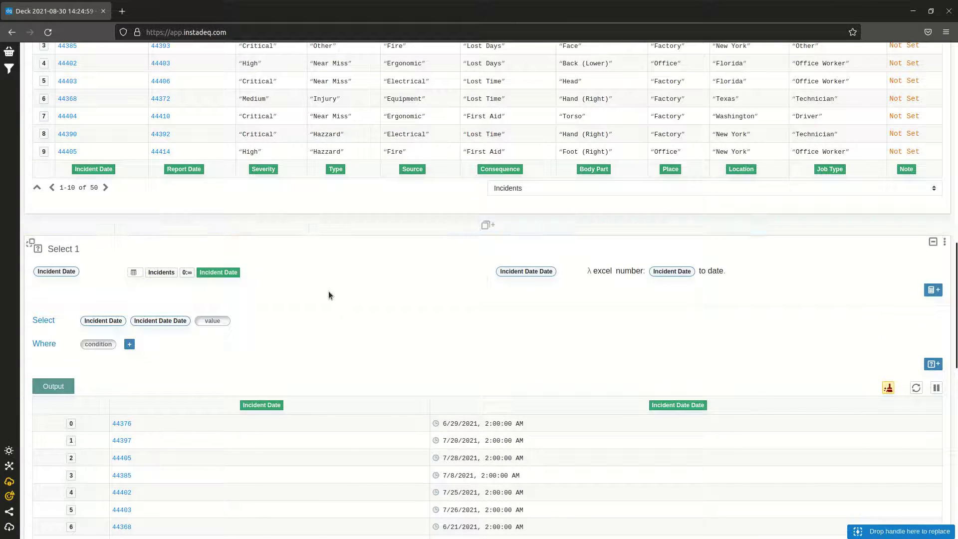
scroll(336, 309, up, 3)
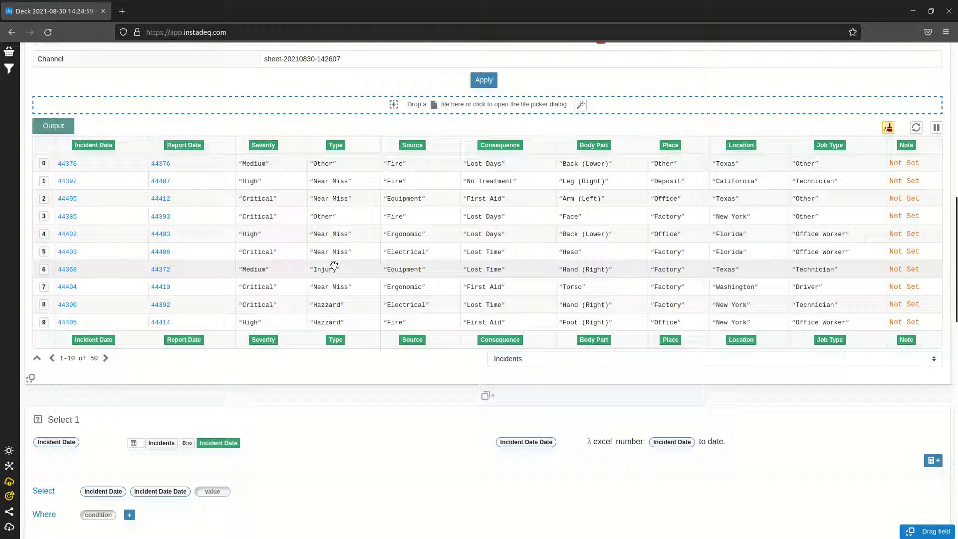
scroll(334, 265, up, 10)
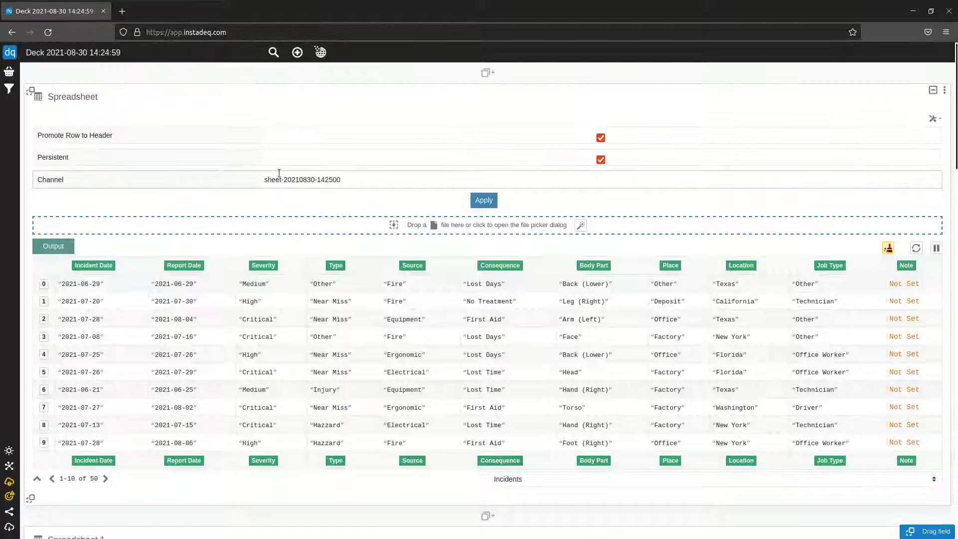
Step: Search for the Incident Reports deck, then review its charts and card types
click(273, 55)
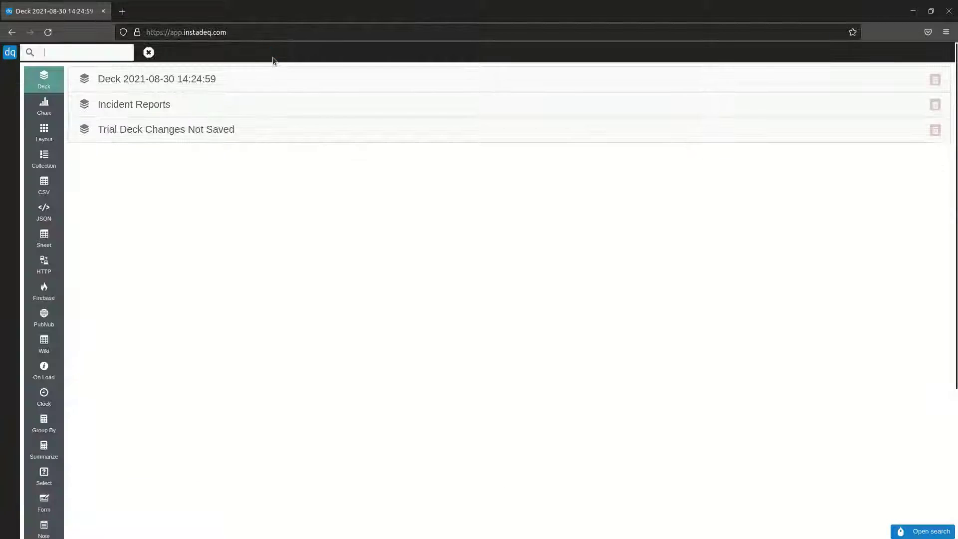
click(295, 109)
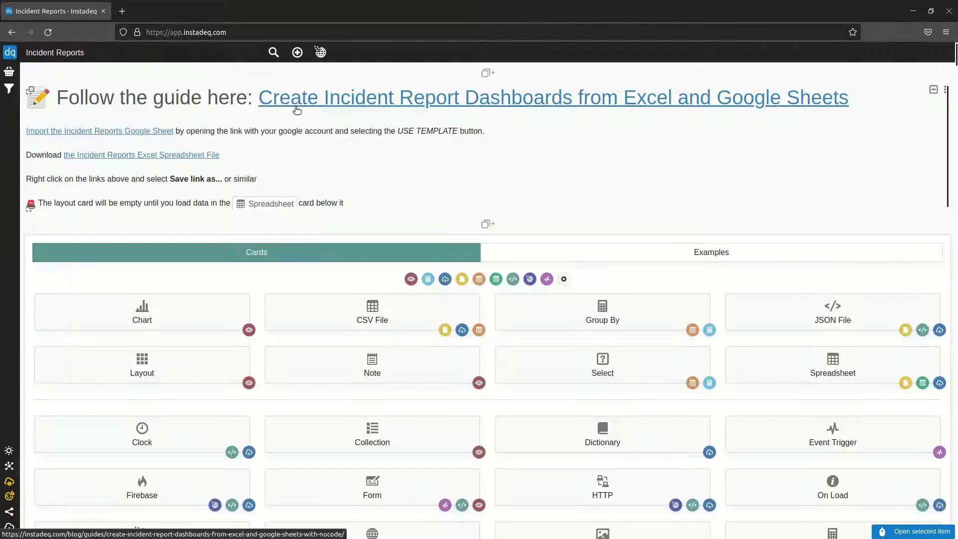
scroll(501, 236, down, 8)
scroll(480, 209, down, 10)
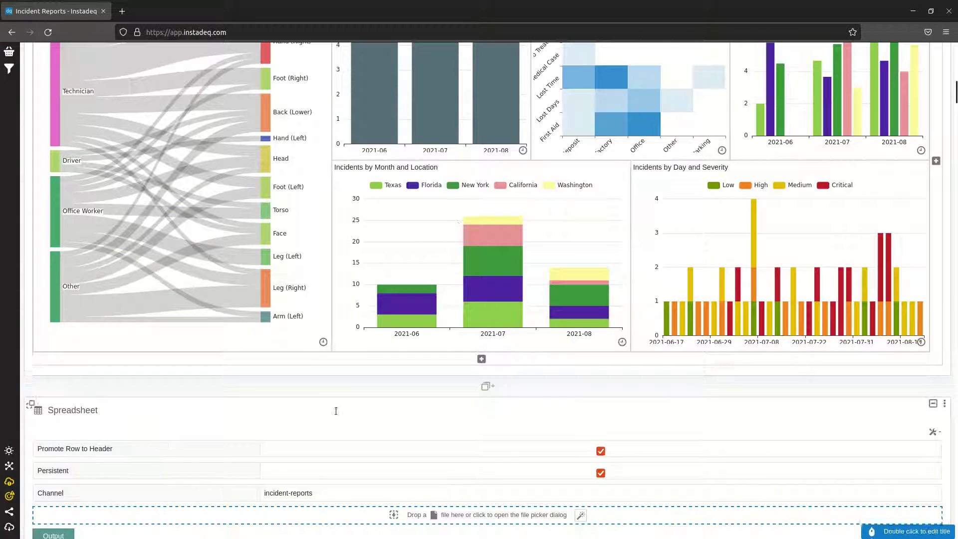
scroll(288, 330, up, 7)
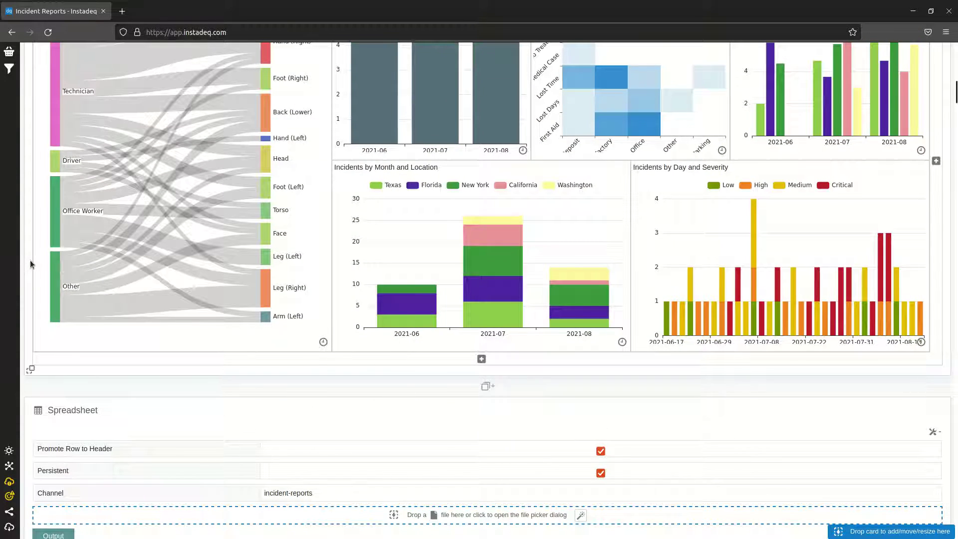
scroll(27, 262, up, 9)
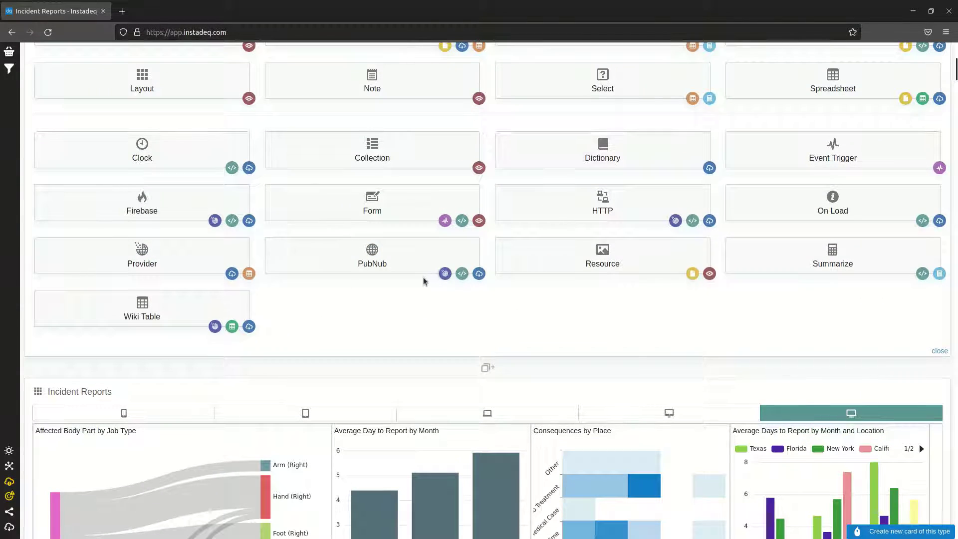
scroll(424, 279, up, 4)
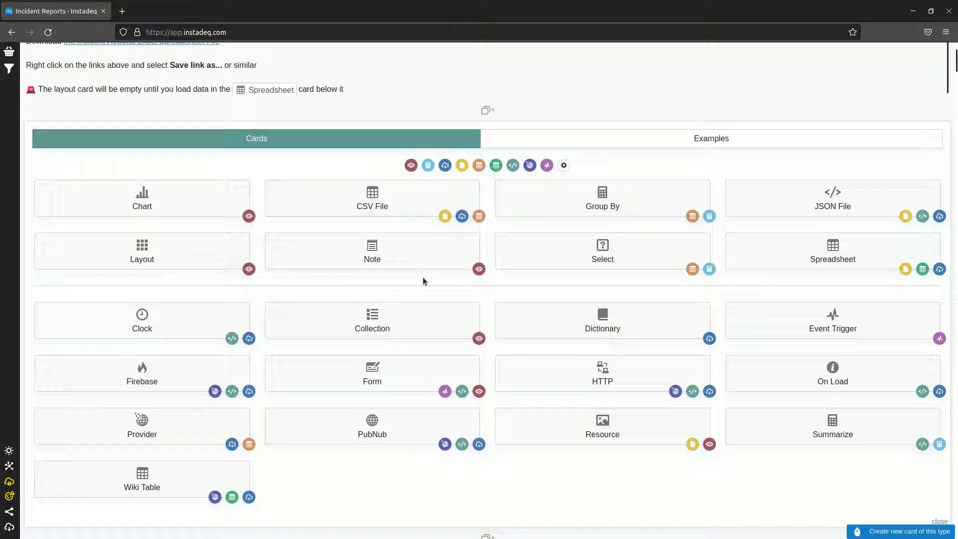